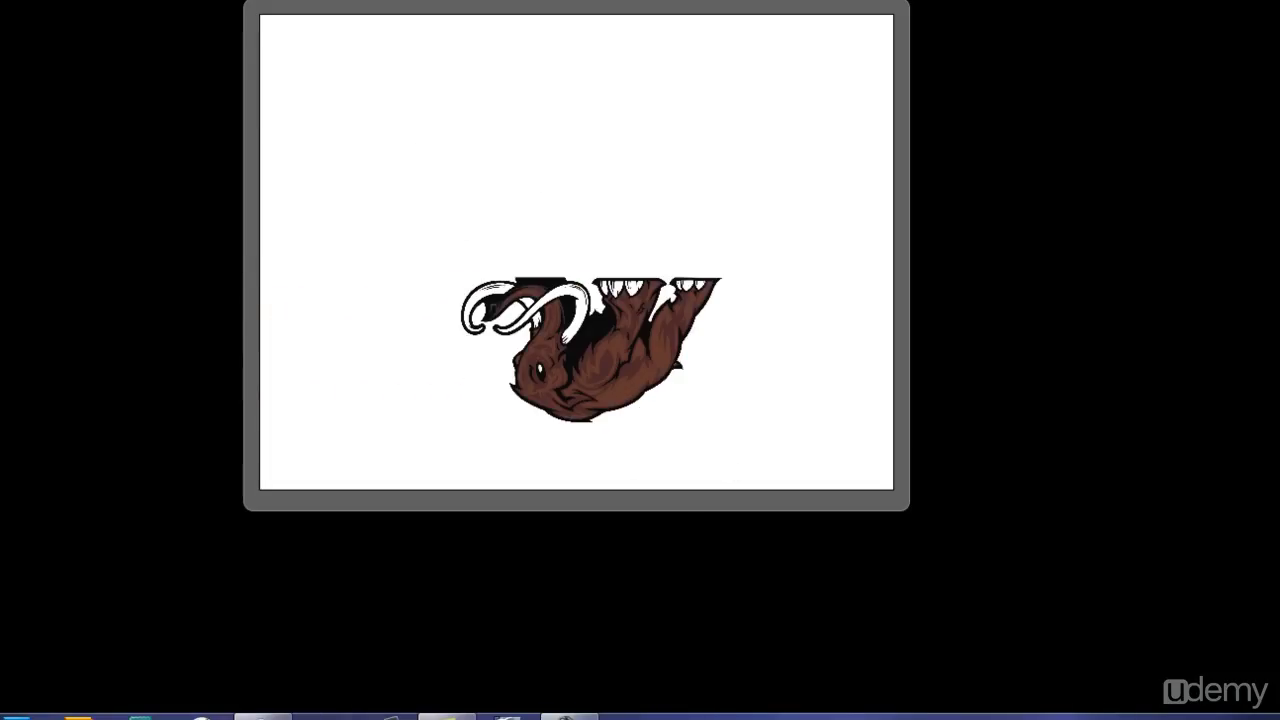
# - Add a Bound to layout behavior to the Mammoth sprite next to its 8 Direction behavior
pyautogui.click(263, 716)
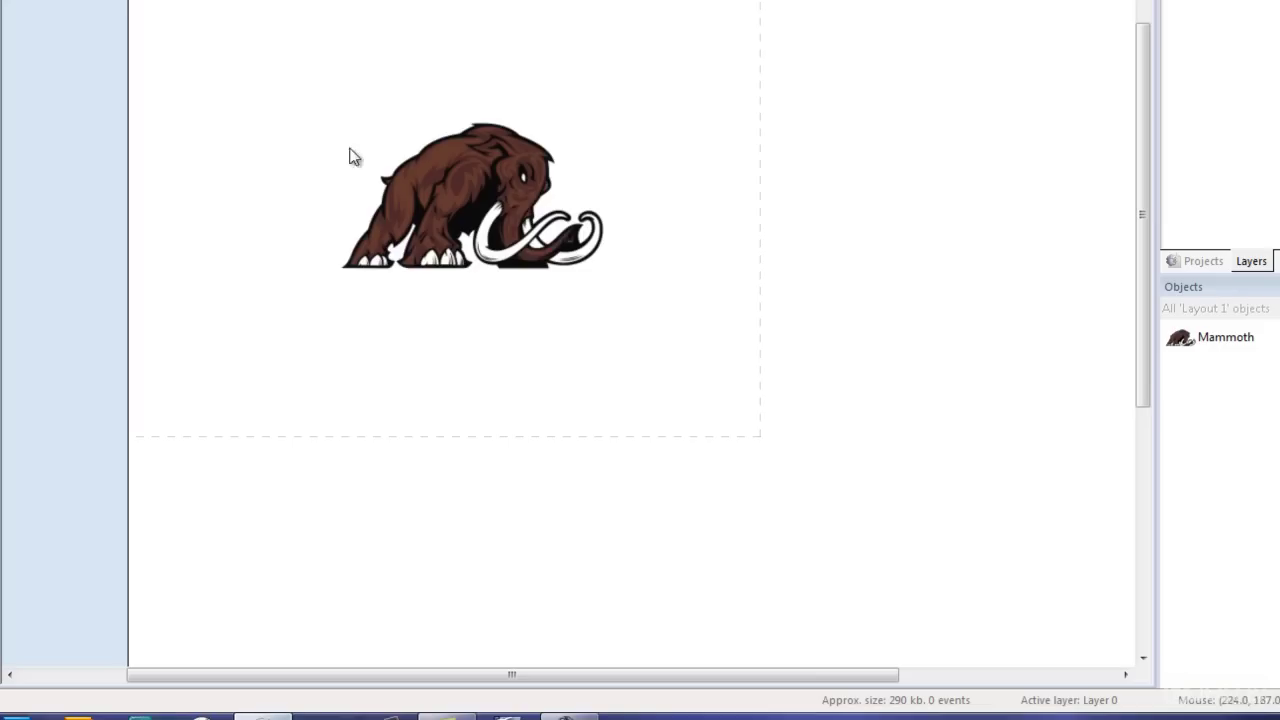
pyautogui.click(543, 207)
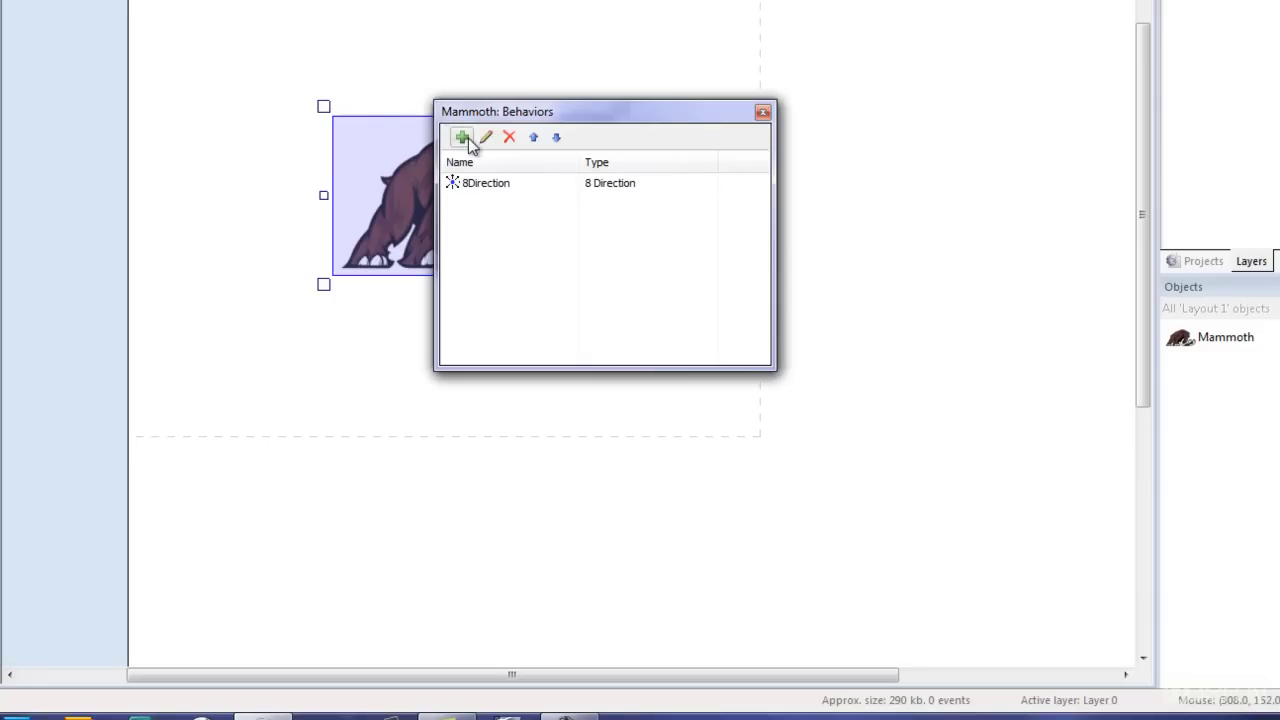
pyautogui.click(462, 137)
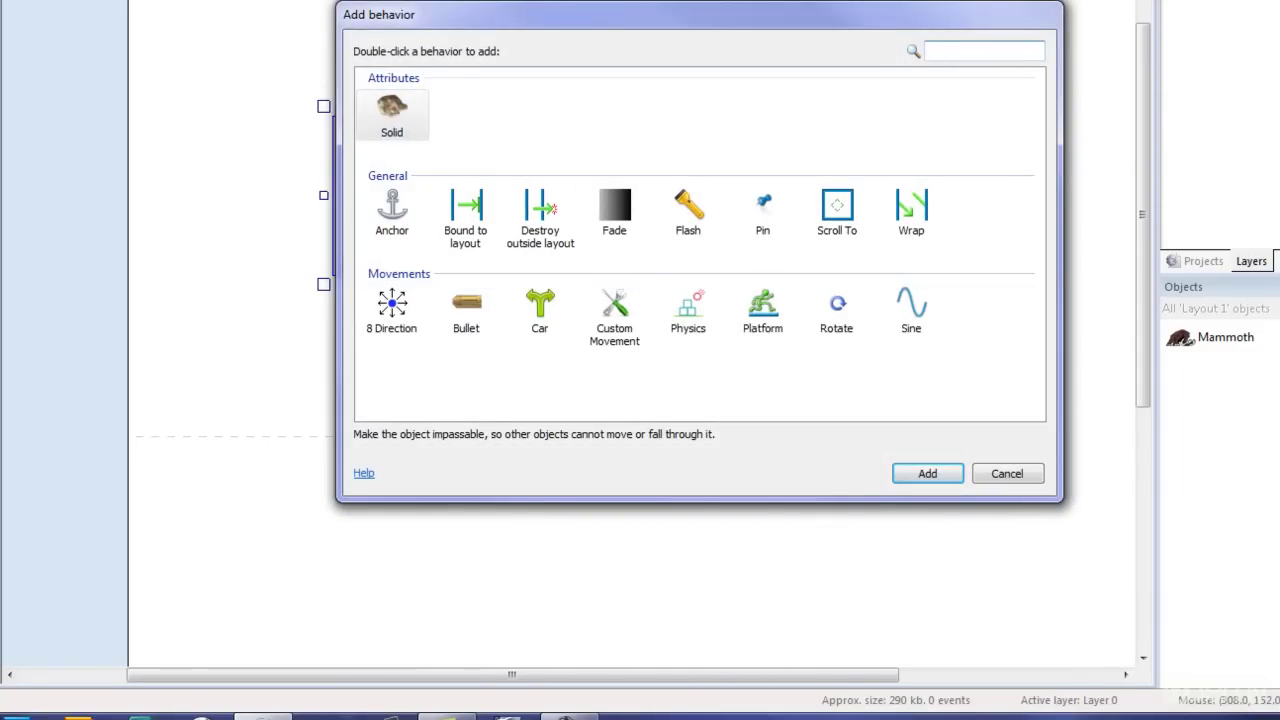
pyautogui.click(474, 244)
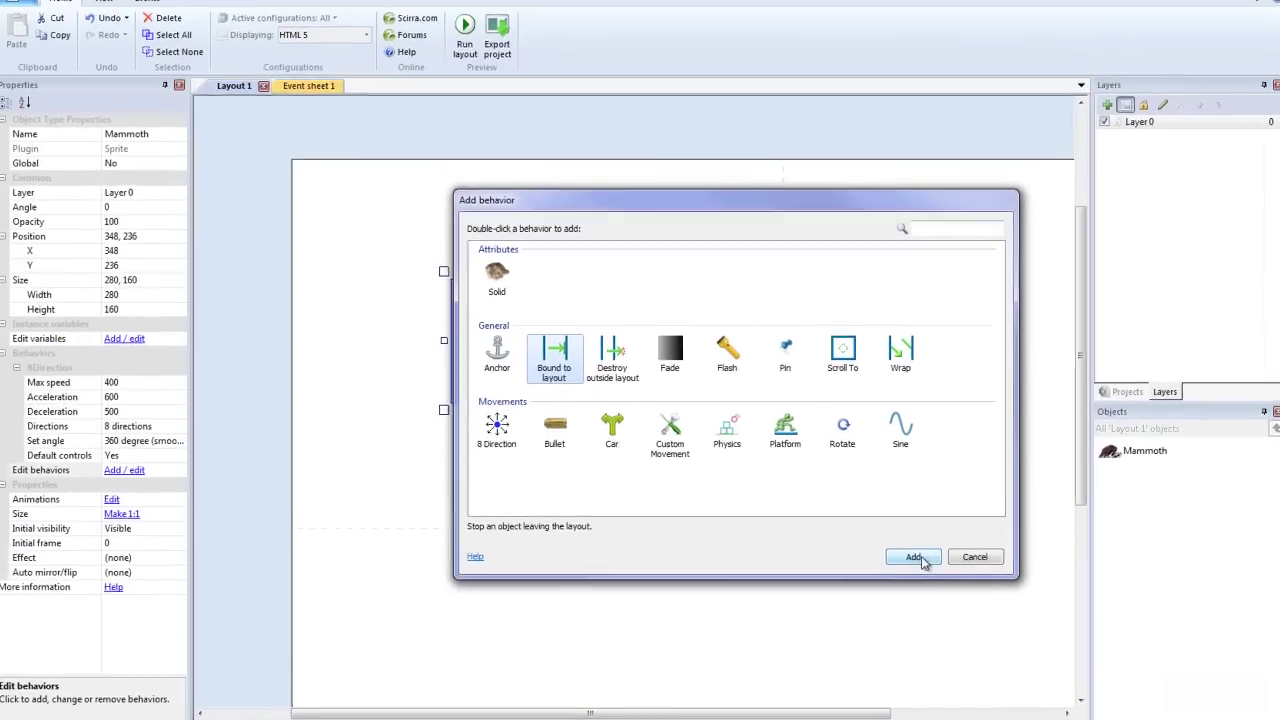
pyautogui.click(935, 475)
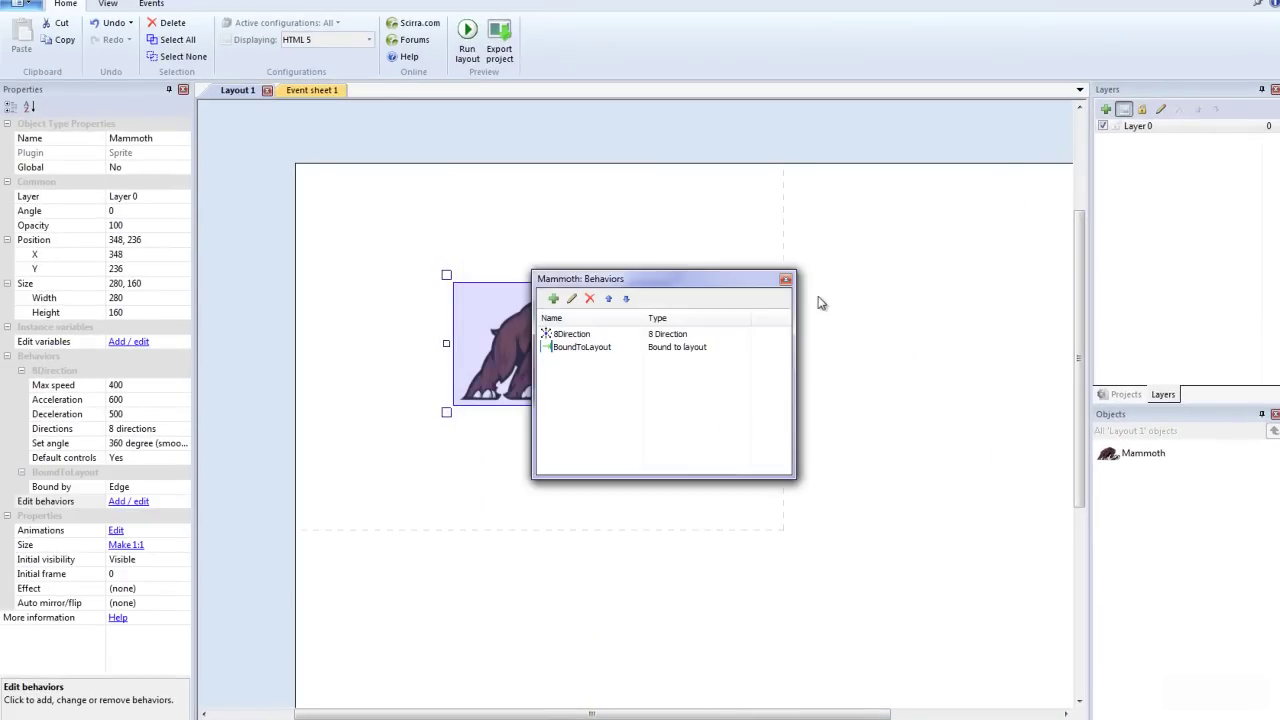
pyautogui.click(790, 281)
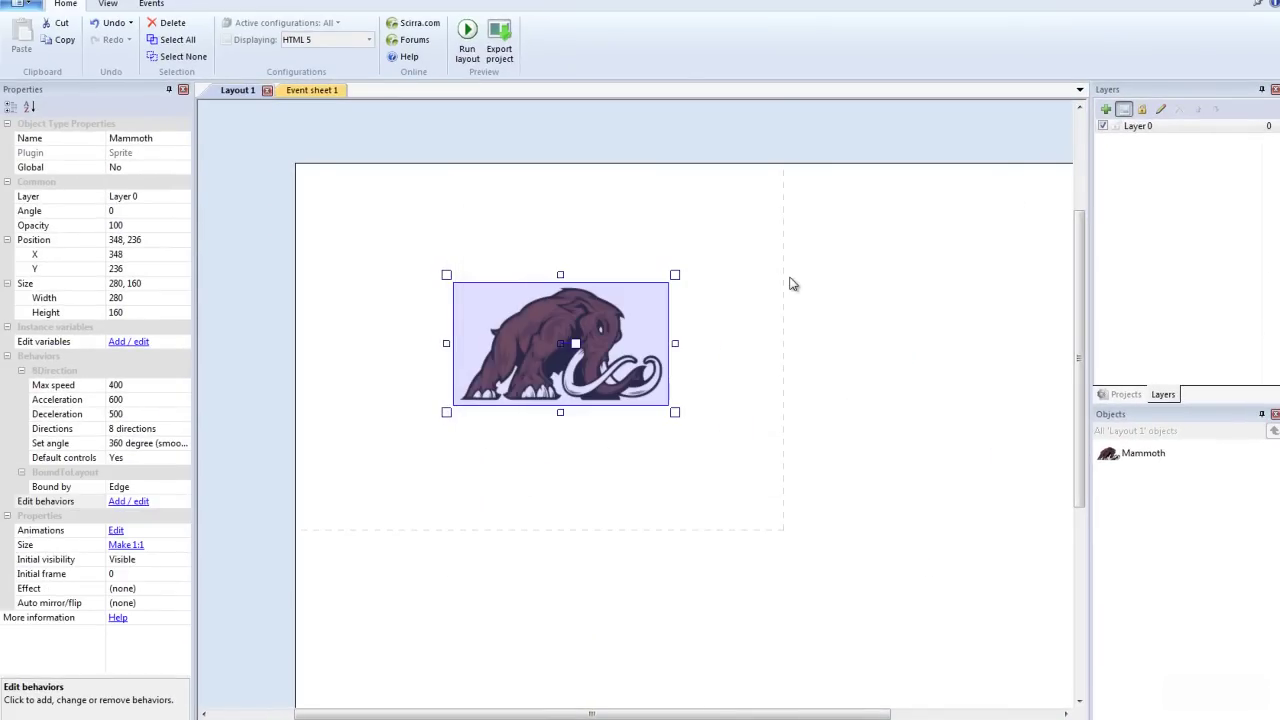
# - Preview the layout and steer the mammoth with the arrow keys toward each edge
pyautogui.press('F5')
pyautogui.press('Left')
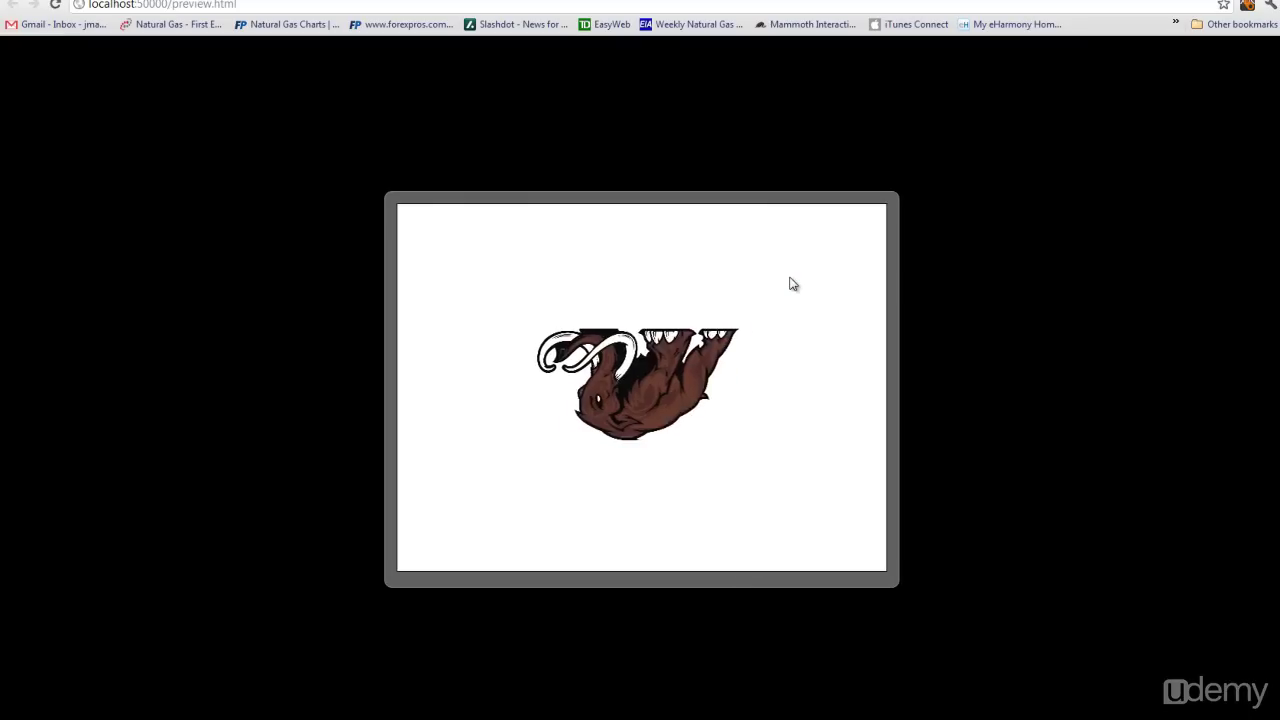
pyautogui.press('Up')
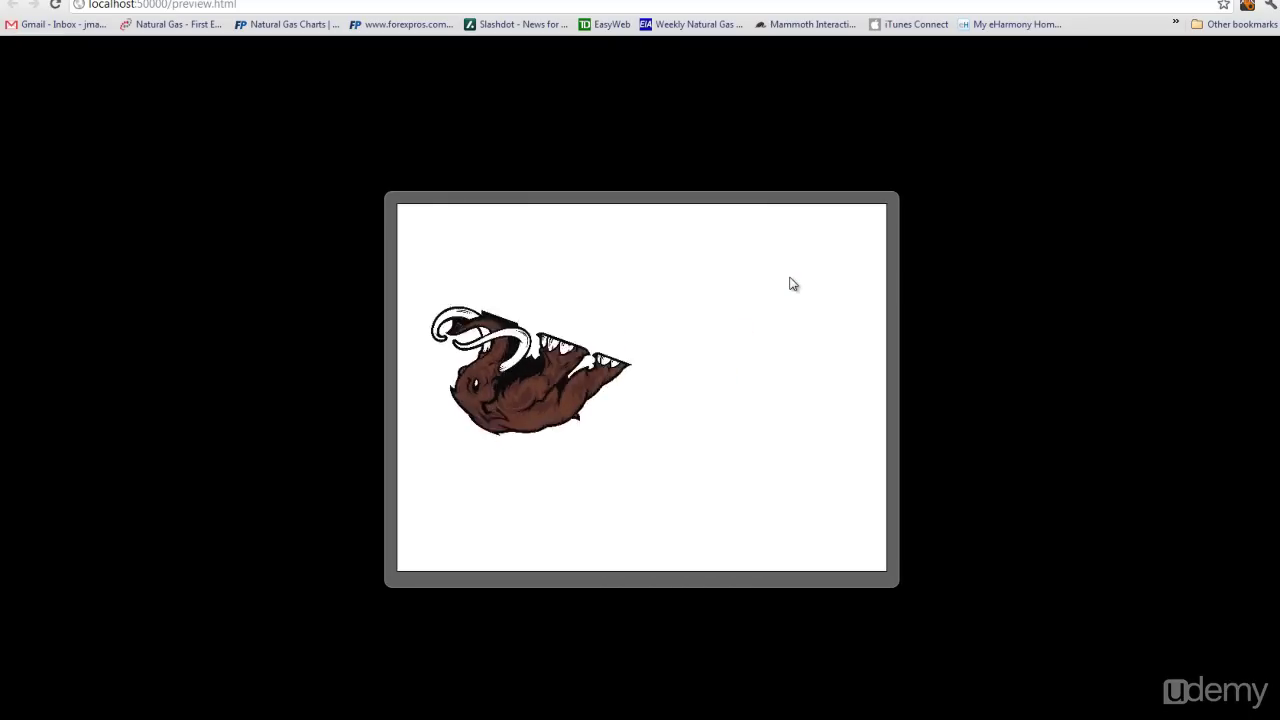
pyautogui.press('Right')
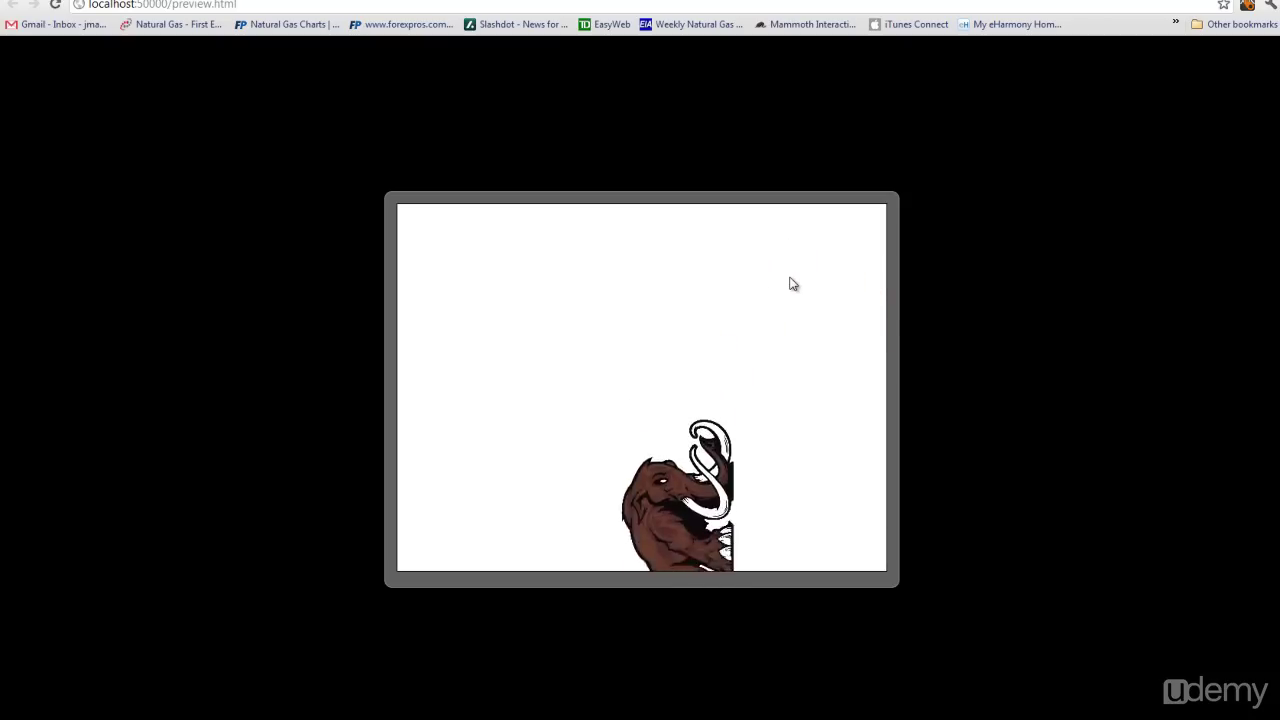
pyautogui.press('Left')
pyautogui.press('Up')
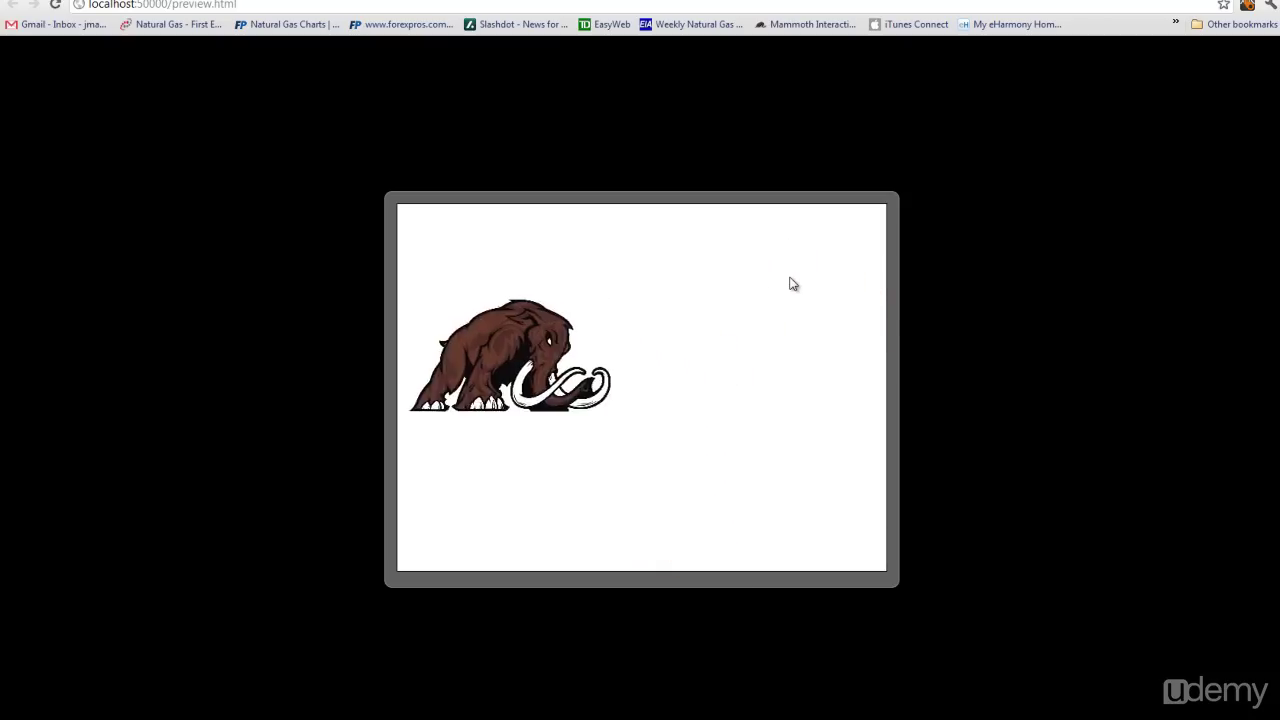
pyautogui.press('Down')
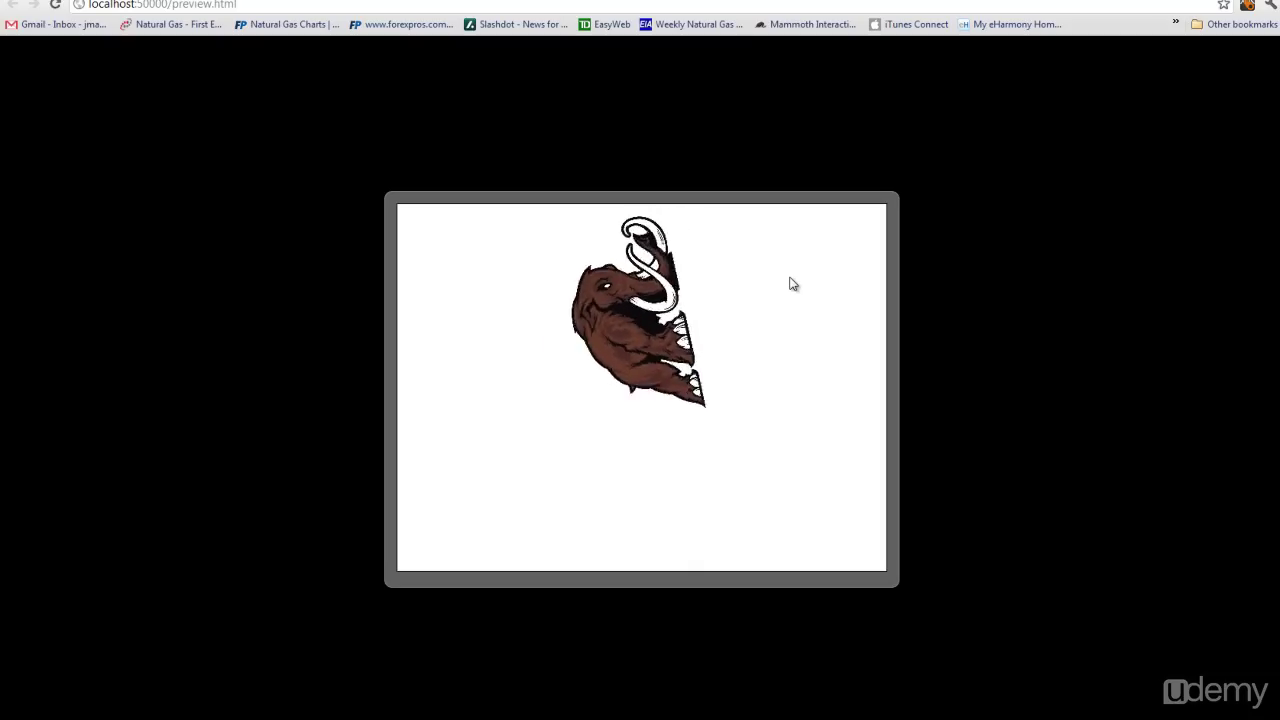
pyautogui.press('Right')
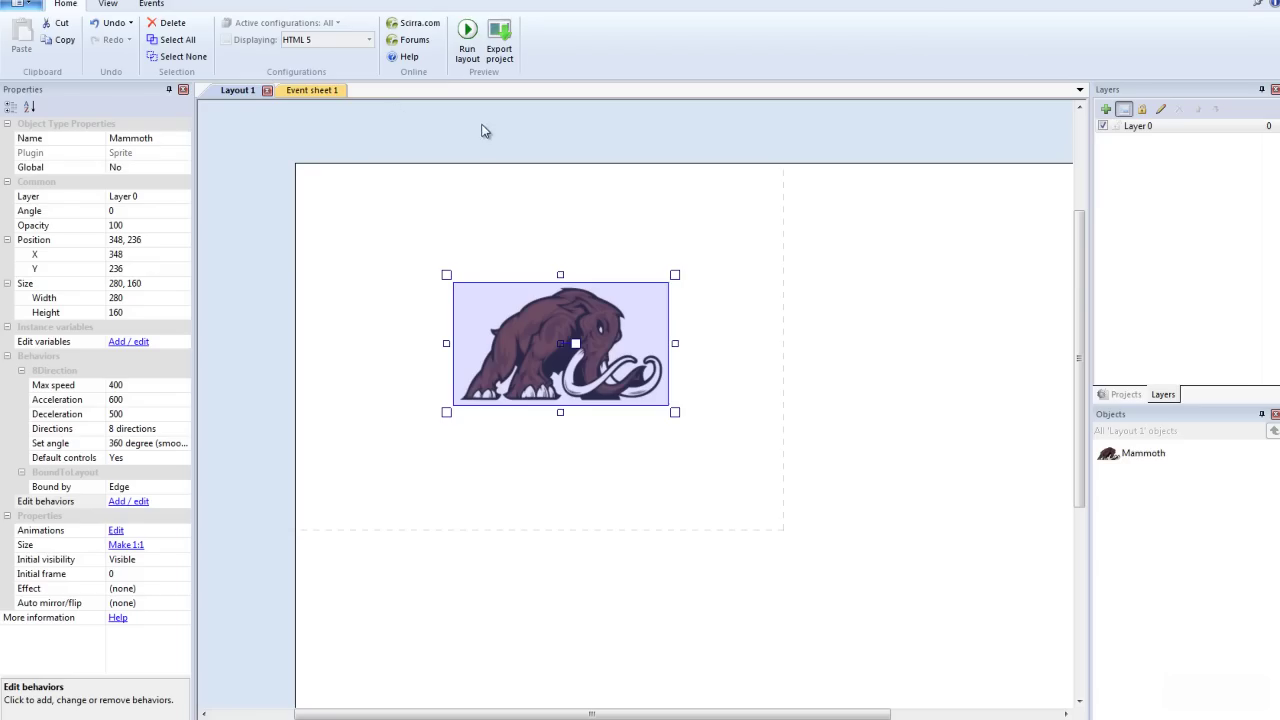
# - Deselect the sprite to show Layout 1's properties and start editing its 1280, 1024 size
pyautogui.click(483, 131)
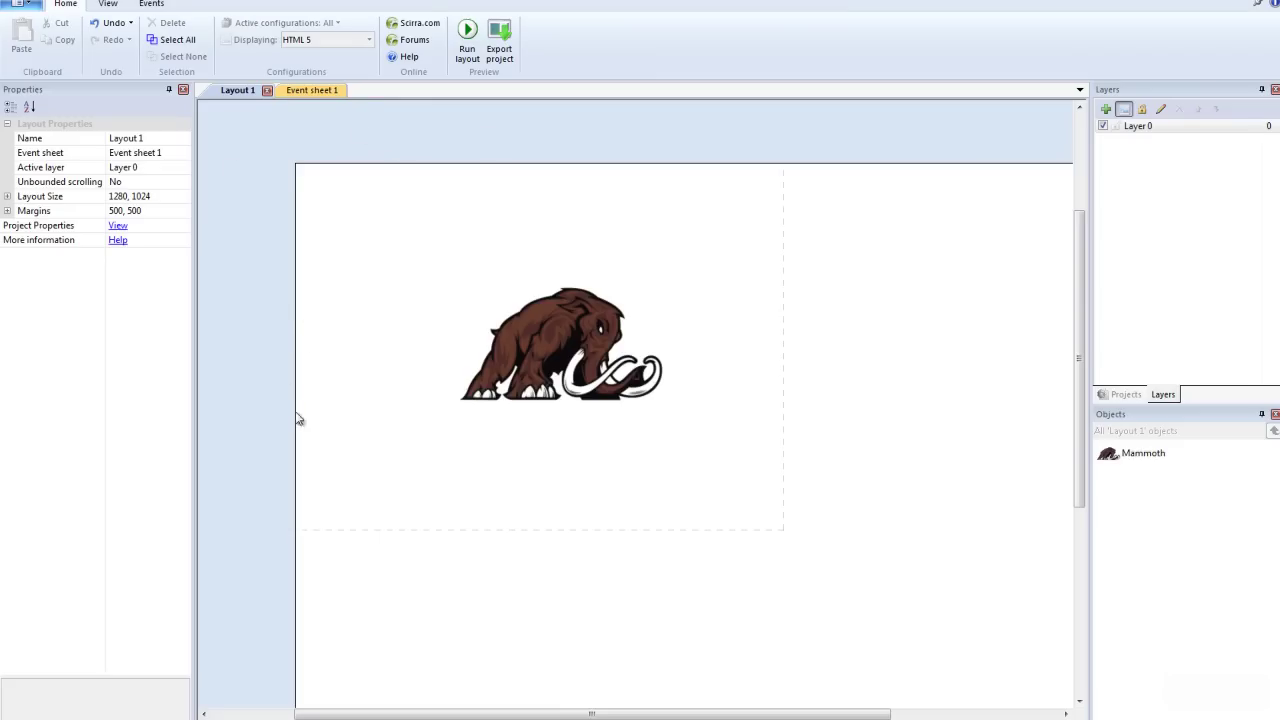
pyautogui.scroll(-5, 511, 331)
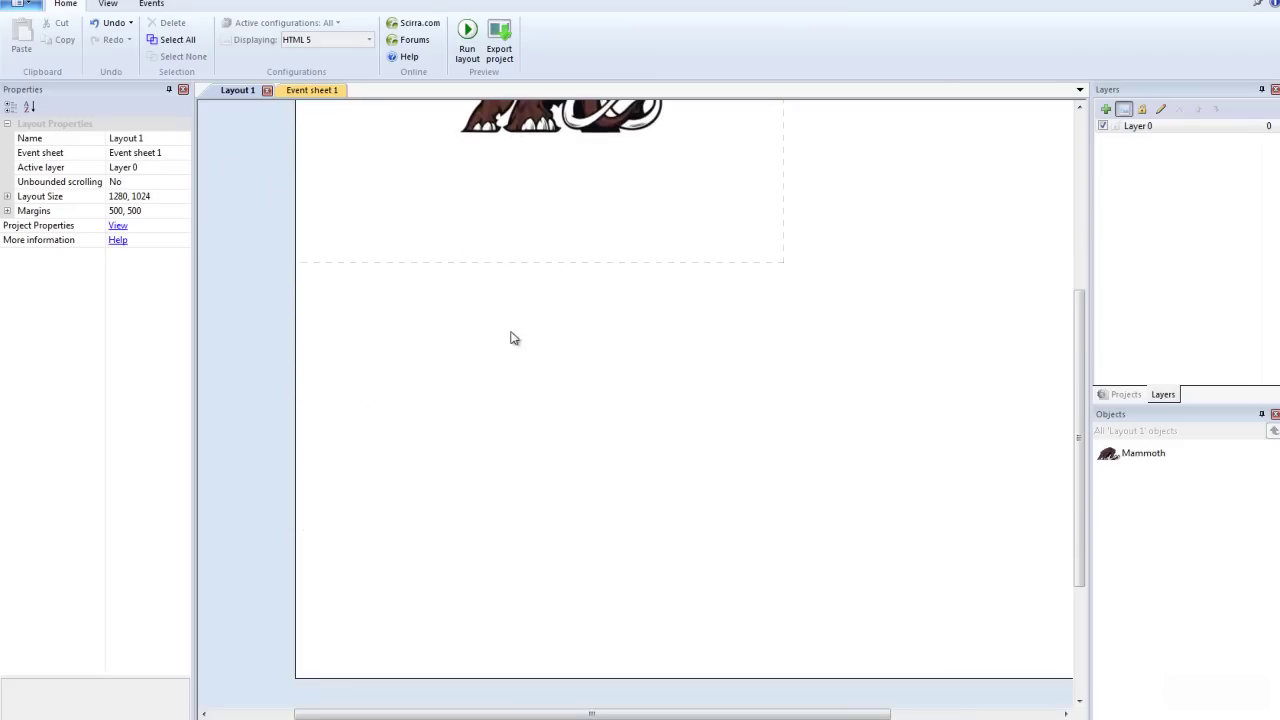
pyautogui.moveTo(593, 714); pyautogui.dragTo(560, 638)
pyautogui.scroll(6, 720, 626)
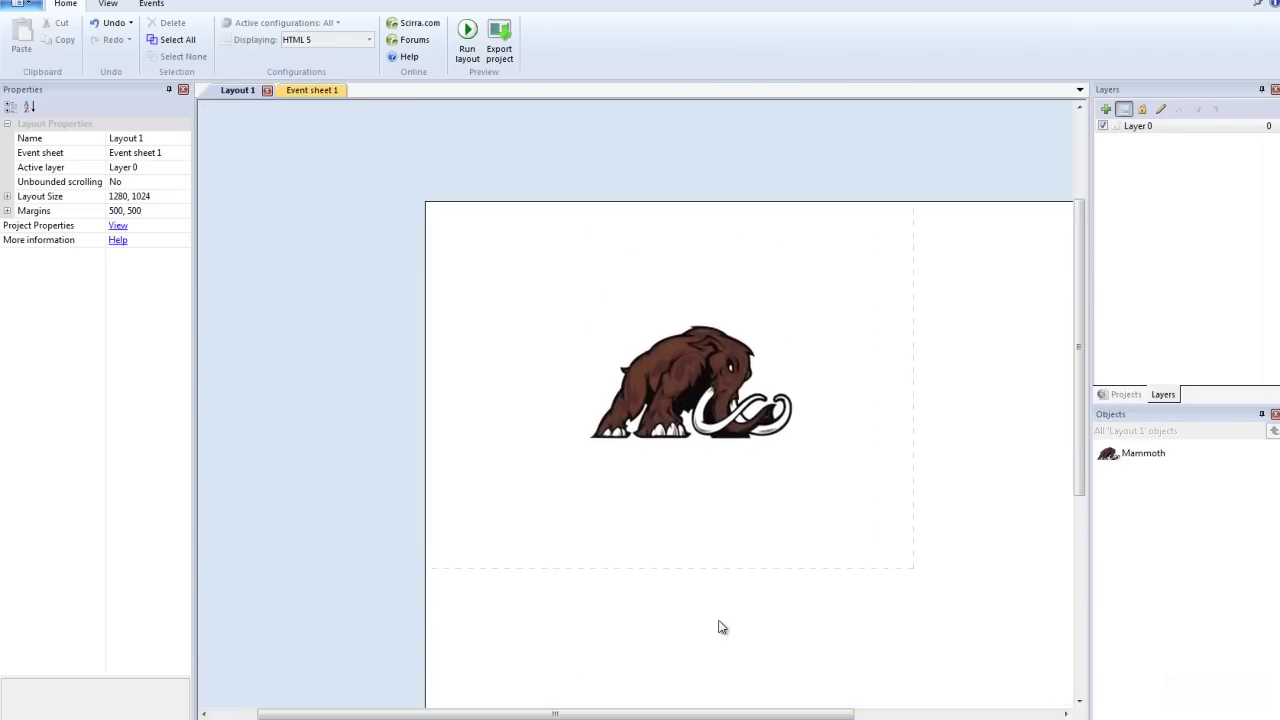
pyautogui.moveTo(672, 714); pyautogui.dragTo(712, 714)
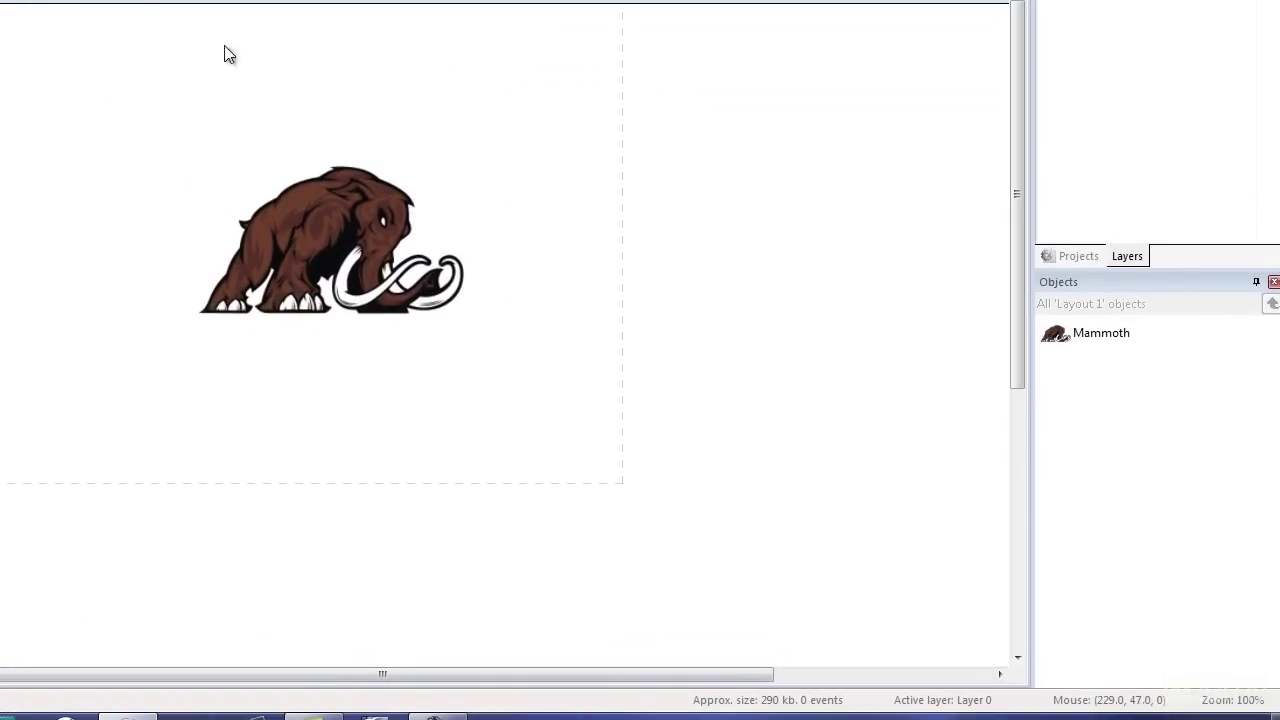
pyautogui.moveTo(665, 674)
pyautogui.mouseDown()
pyautogui.moveTo(777, 677)
pyautogui.moveTo(680, 677)
pyautogui.mouseUp()
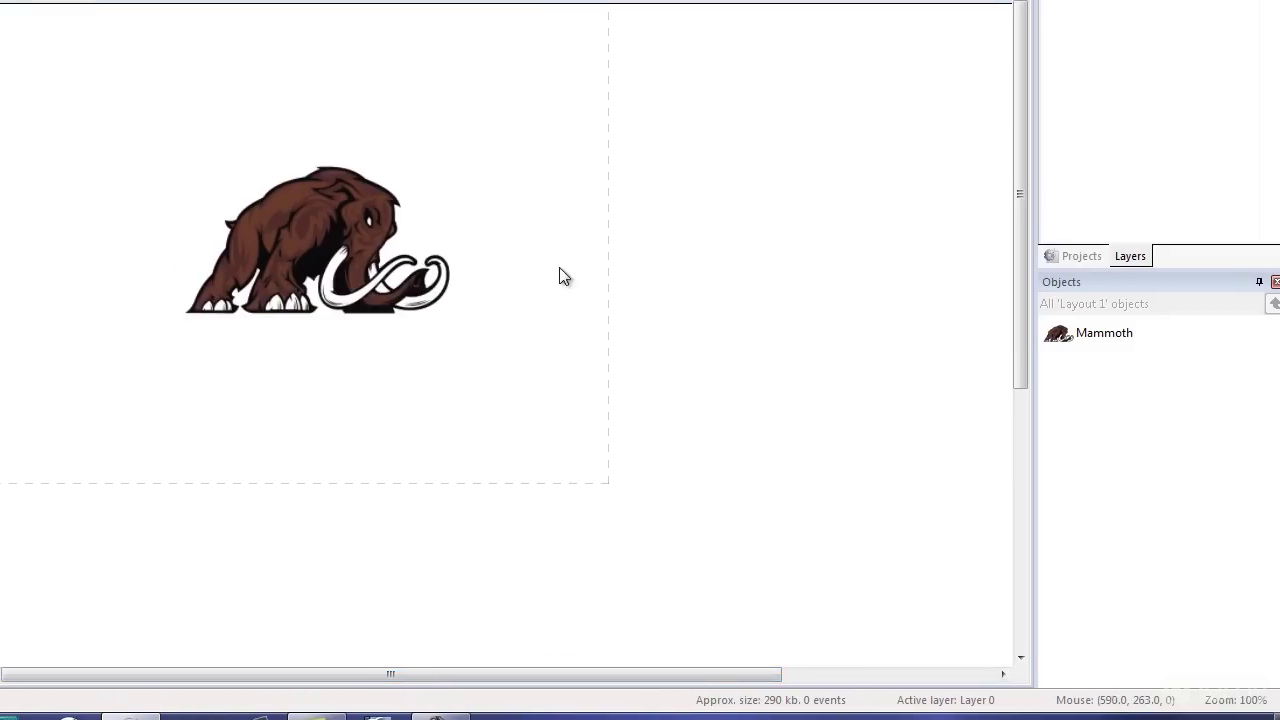
pyautogui.moveTo(65, 65); pyautogui.dragTo(78, 66)
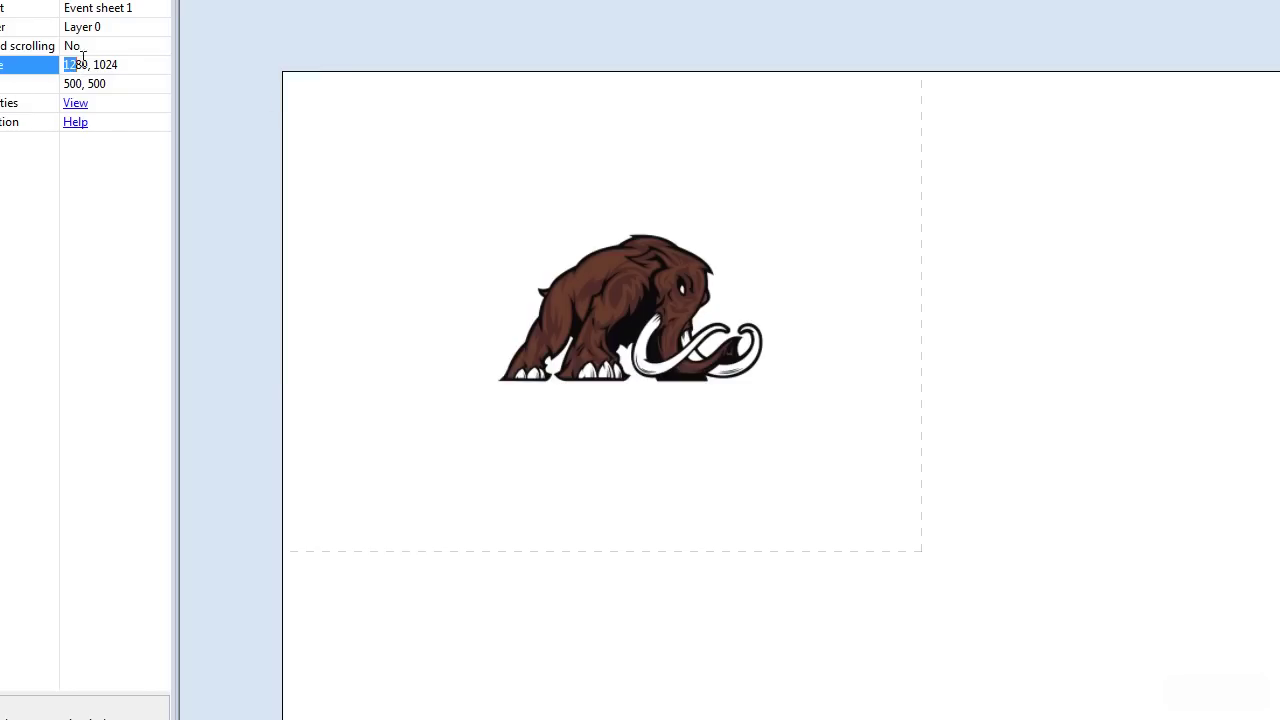
# - Change the Layout Size from 1280, 1024 to 640, 512
pyautogui.doubleClick(66, 64)
pyautogui.write('640,')
pyautogui.press('Delete')
pyautogui.press('Delete')
pyautogui.press('Delete')
pyautogui.press('Return')
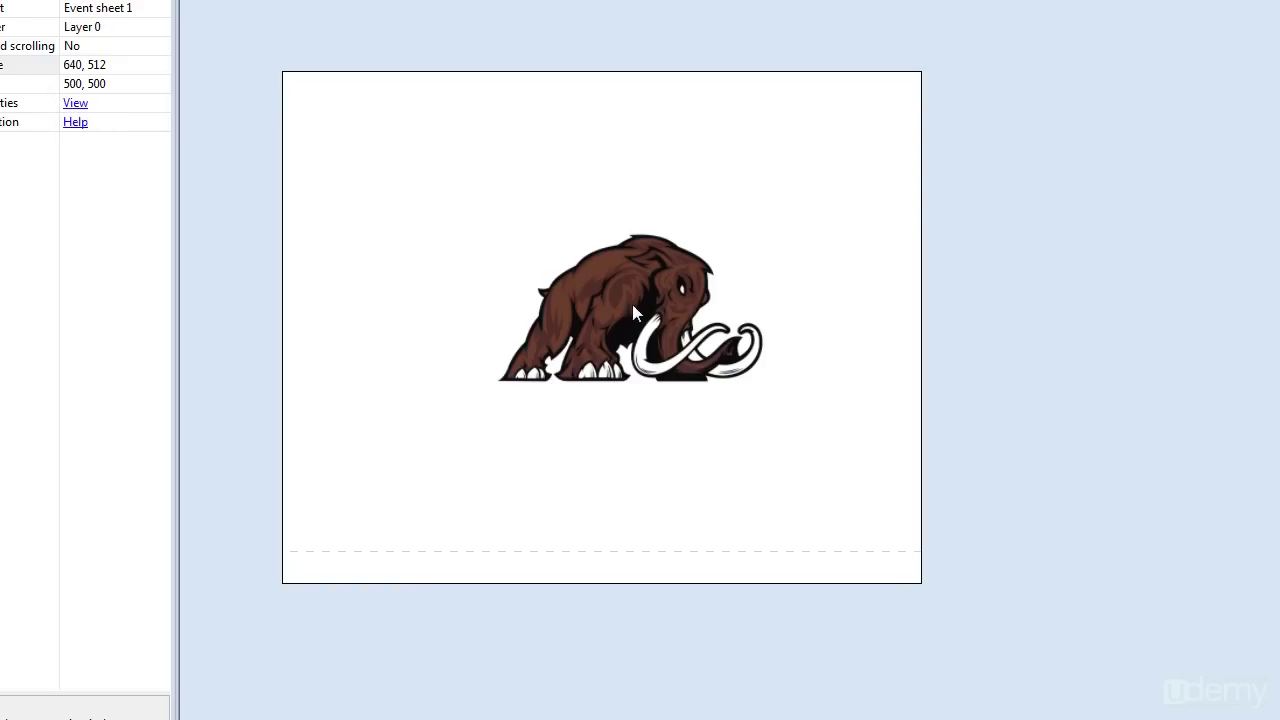
# - Open the project properties to check the 640, 480 window size
pyautogui.click(70, 104)
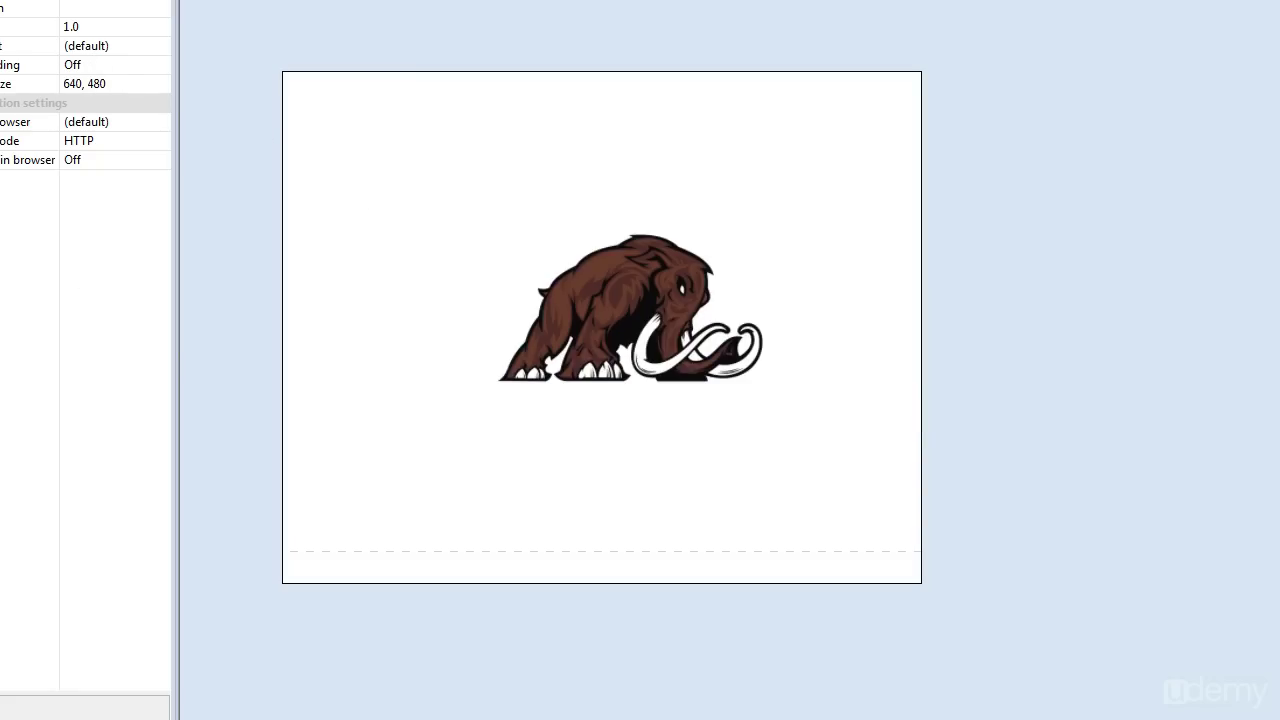
# - Change Layout 1's height from 512 to 480, making it 640, 480
pyautogui.click(424, 263)
pyautogui.click(96, 65)
pyautogui.doubleClick(97, 65)
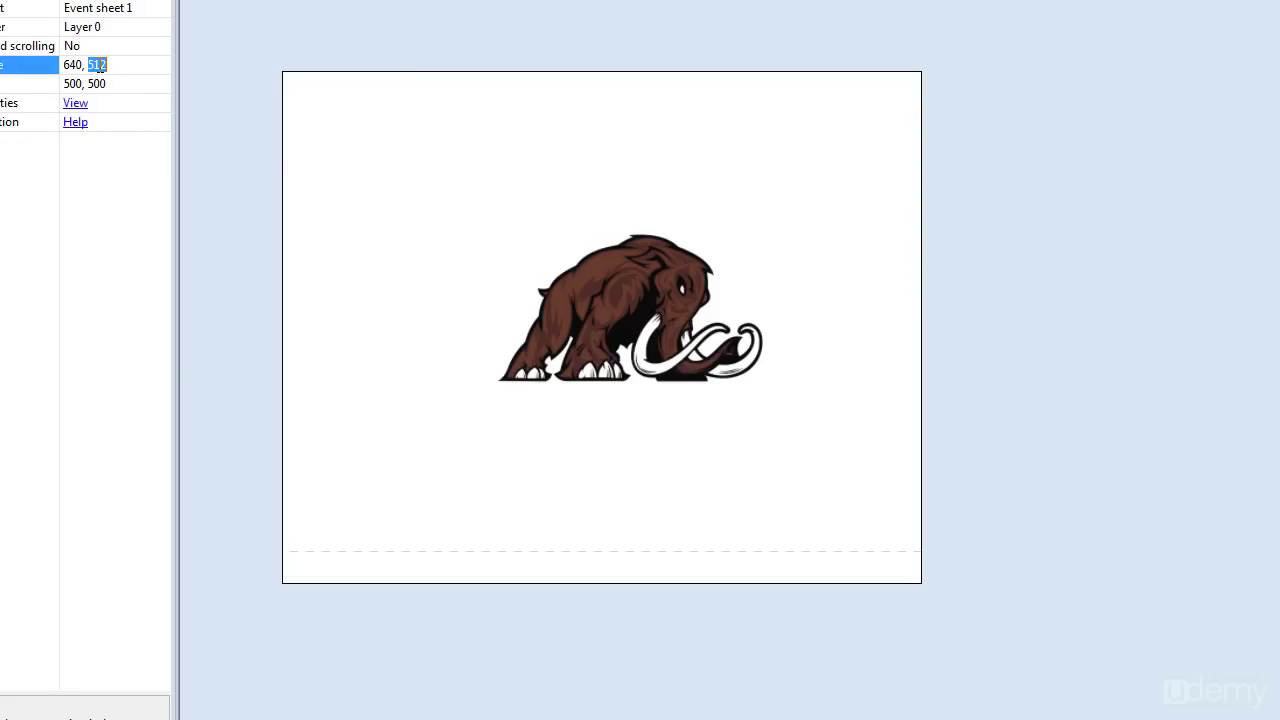
pyautogui.write('480')
pyautogui.press('Return')
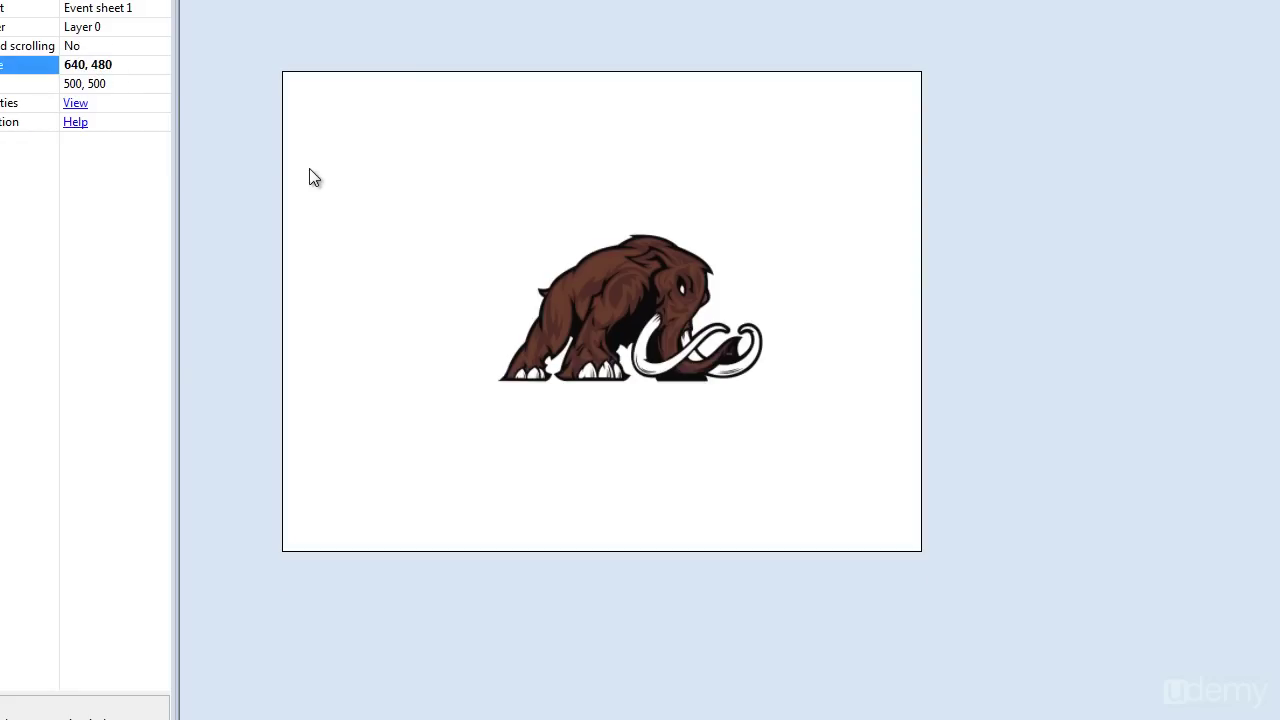